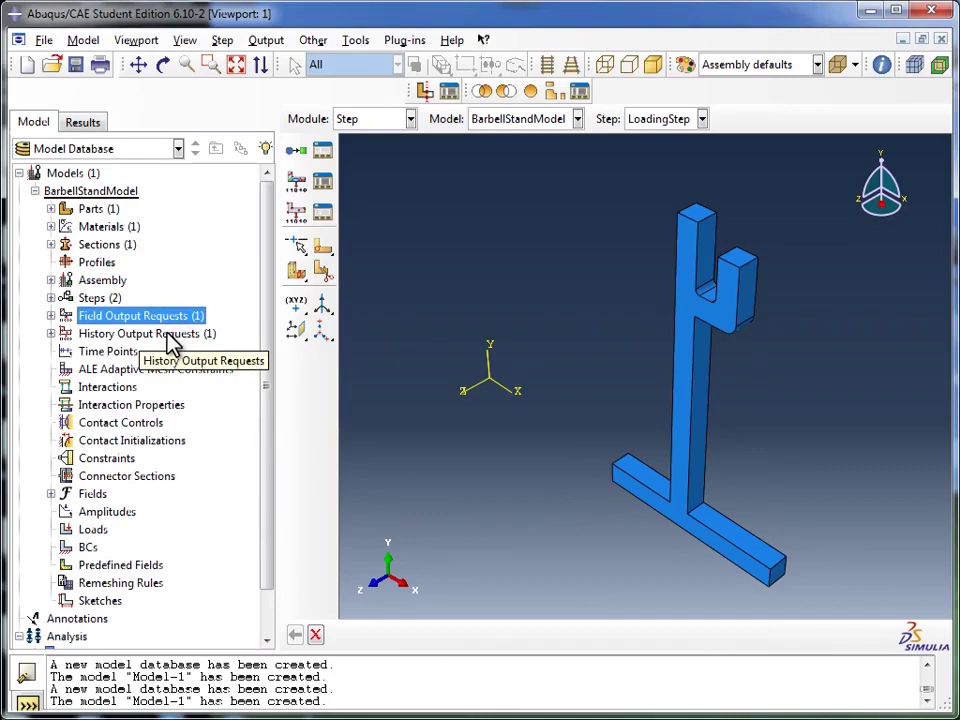
Step: Expand the model's field output requests and select F-Output-1
{"action": "left_click", "coordinate": [168, 336]}
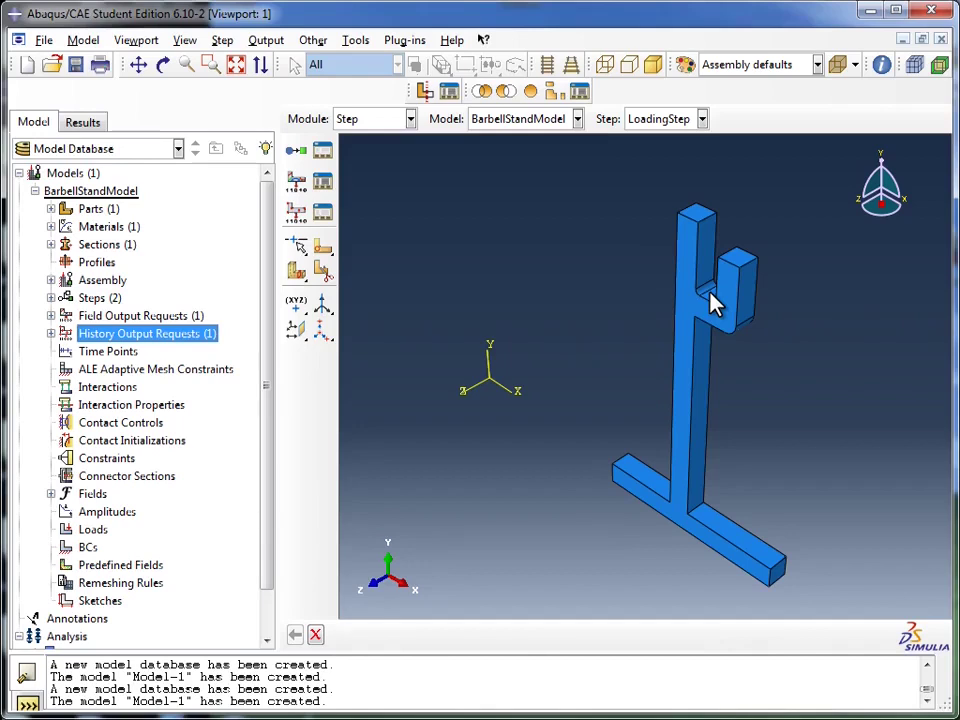
{"action": "left_click", "coordinate": [51, 316]}
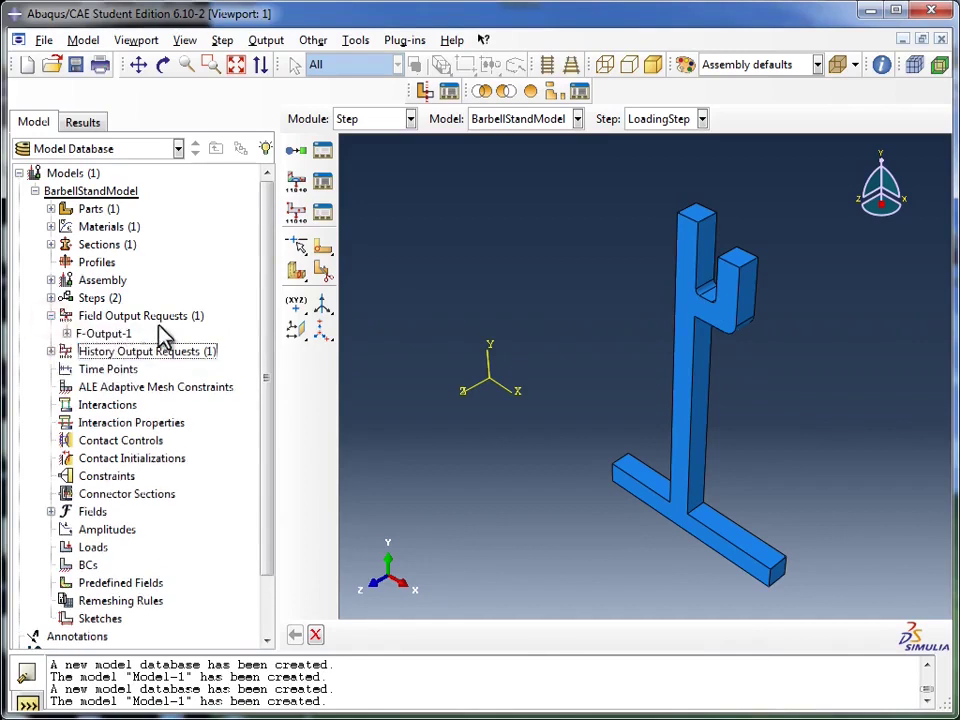
{"action": "left_click", "coordinate": [127, 334]}
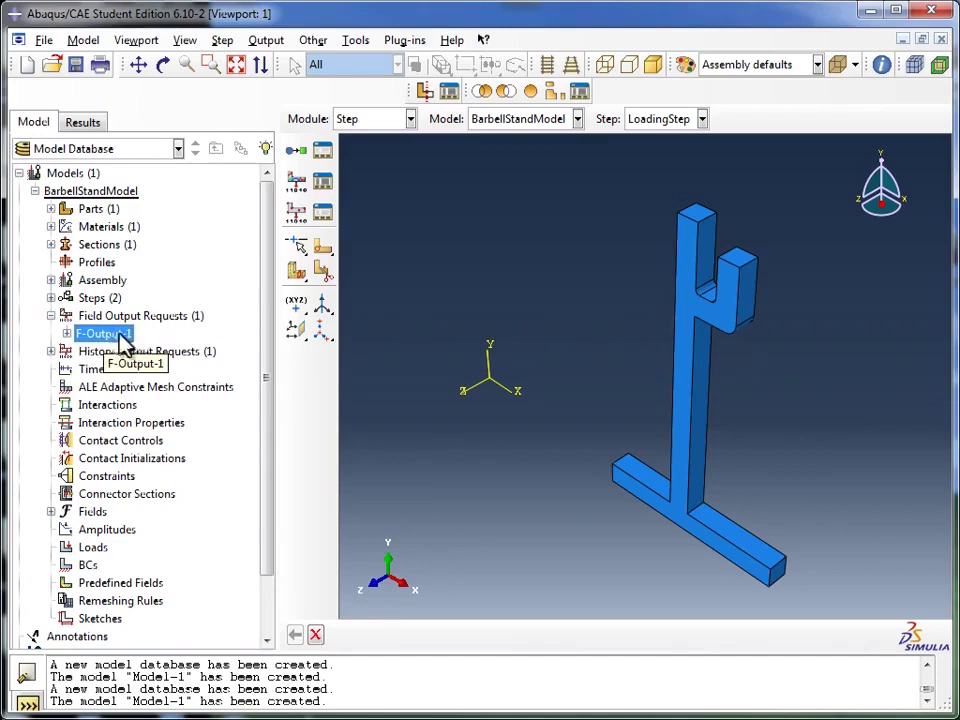
{"action": "right_click", "coordinate": [117, 337]}
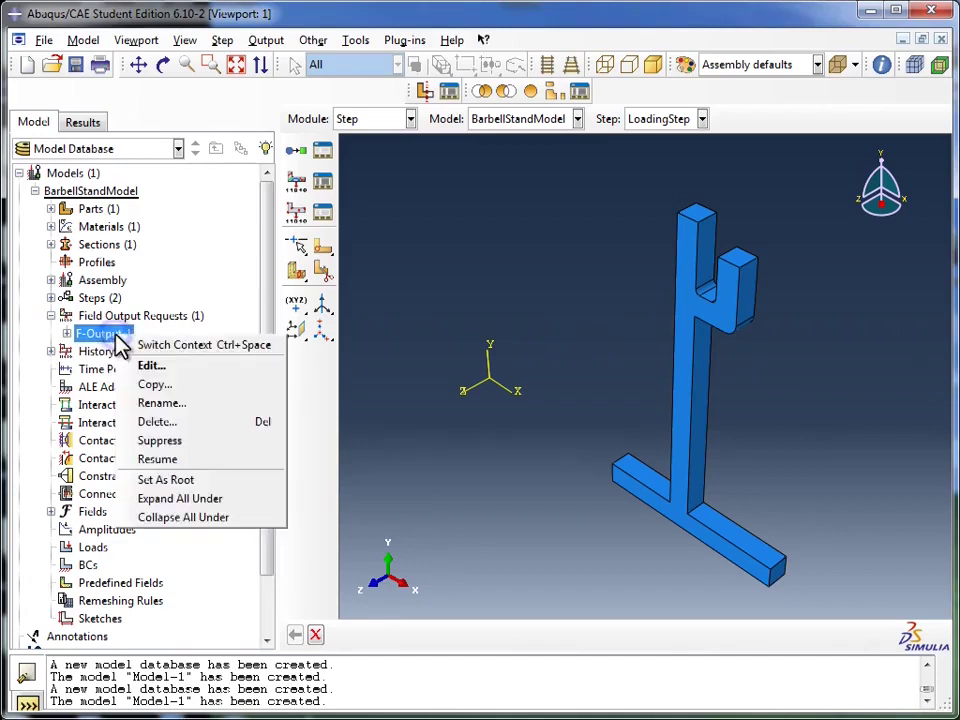
{"action": "left_click", "coordinate": [100, 335]}
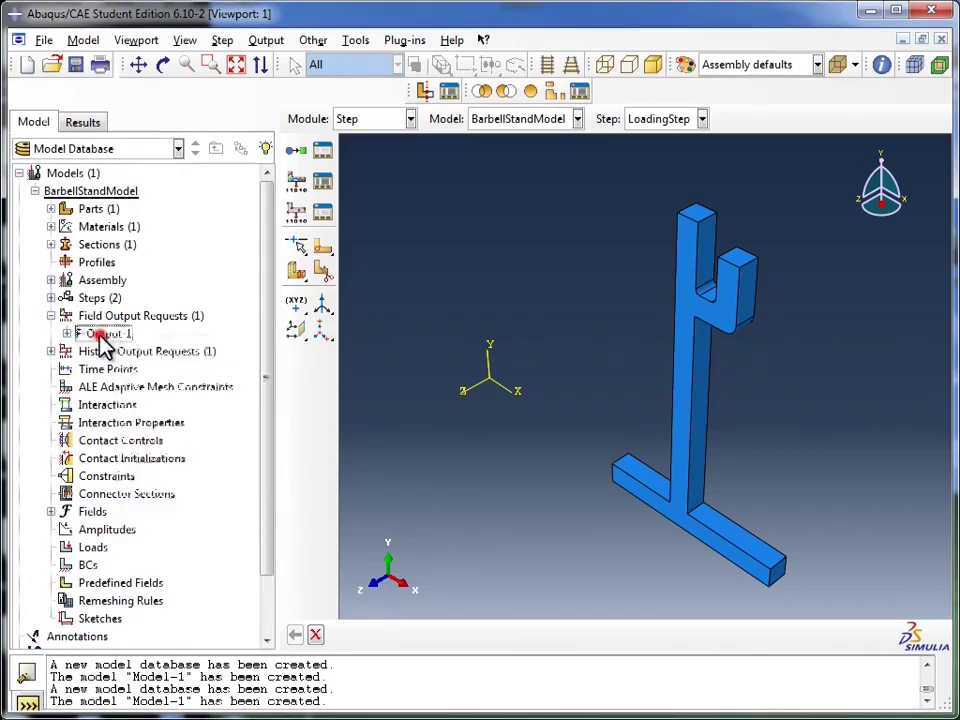
{"action": "double_click", "coordinate": [135, 318]}
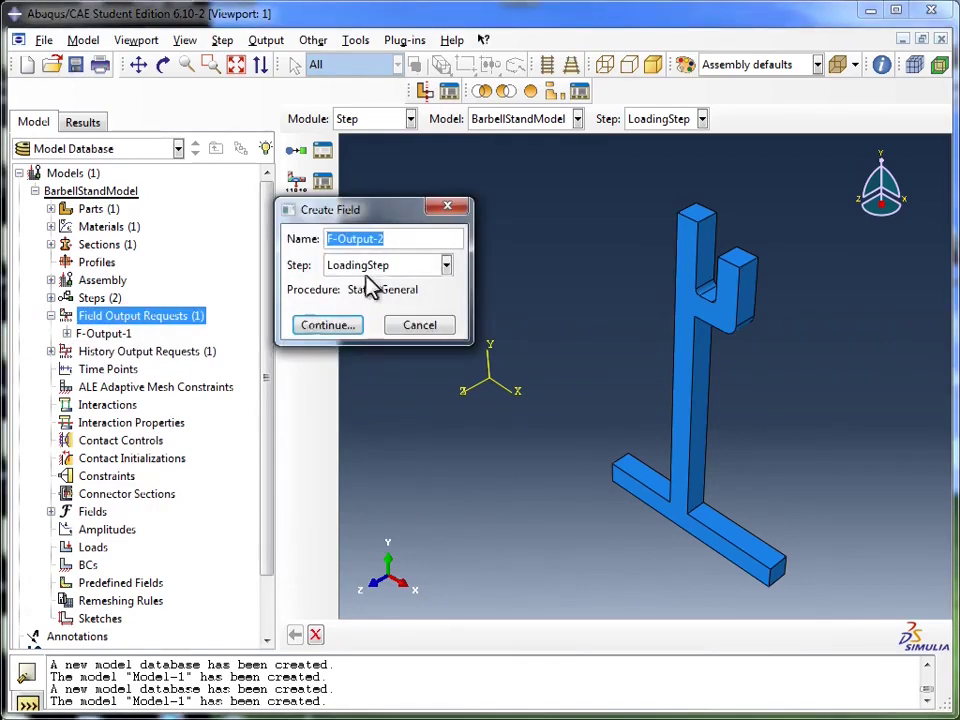
{"action": "left_click", "coordinate": [446, 207]}
Step: Open the field output request F-Output-1 for editing and move its dialog clear of the model tree
{"action": "right_click", "coordinate": [118, 335]}
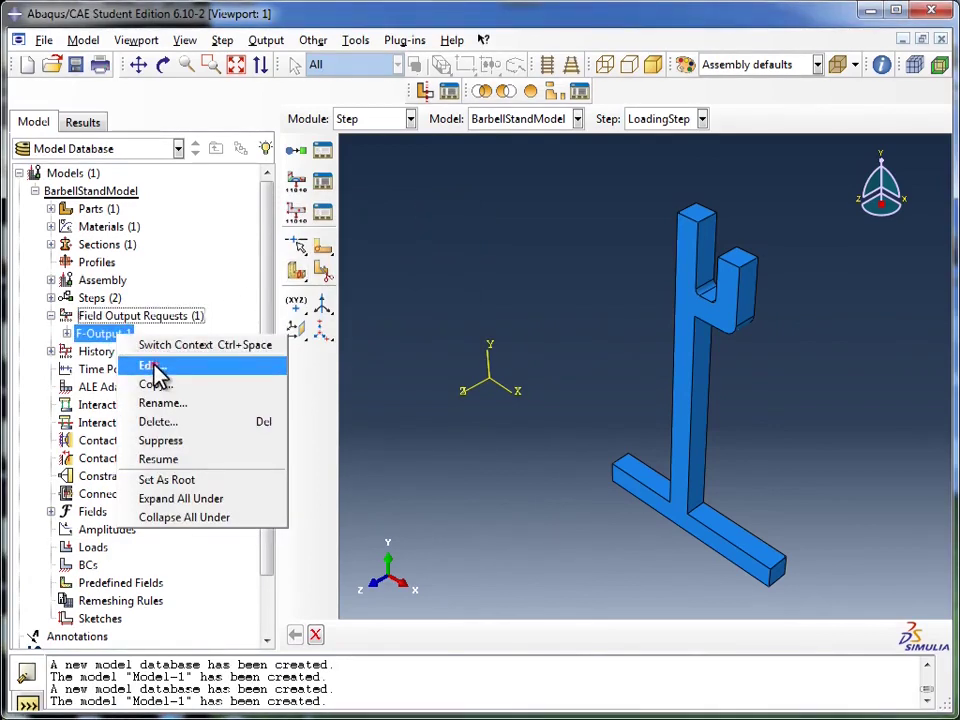
{"action": "left_click", "coordinate": [152, 367]}
{"action": "left_click_drag", "start_coordinate": [327, 160], "coordinate": [643, 96]}
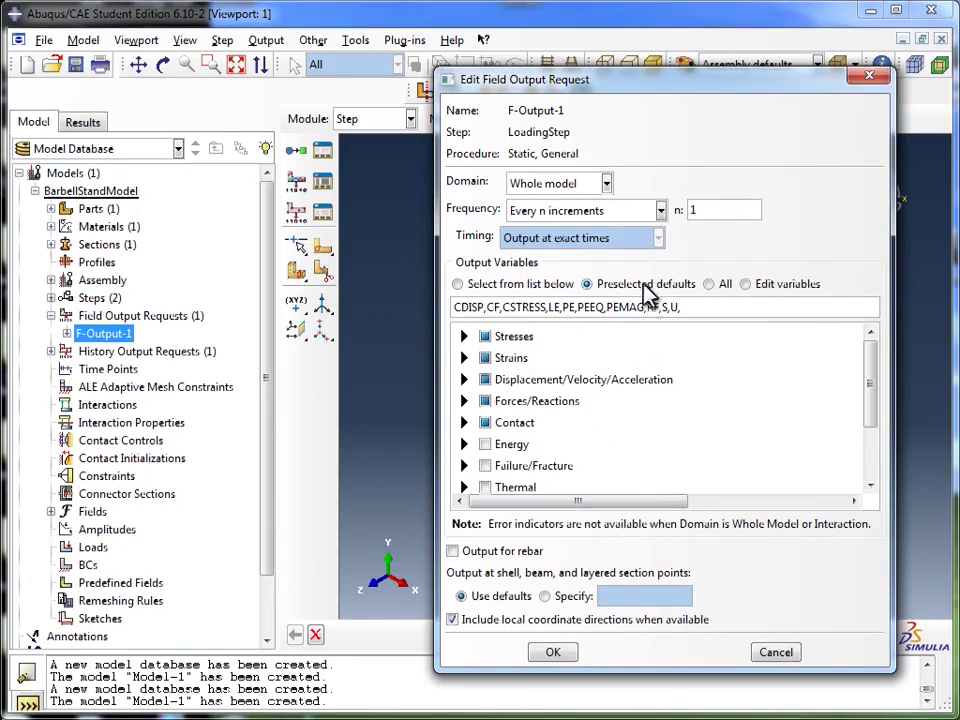
Step: Examine the output variables available under Stresses and under Displacement/Velocity/Acceleration in the field output request
{"action": "left_click", "coordinate": [463, 337]}
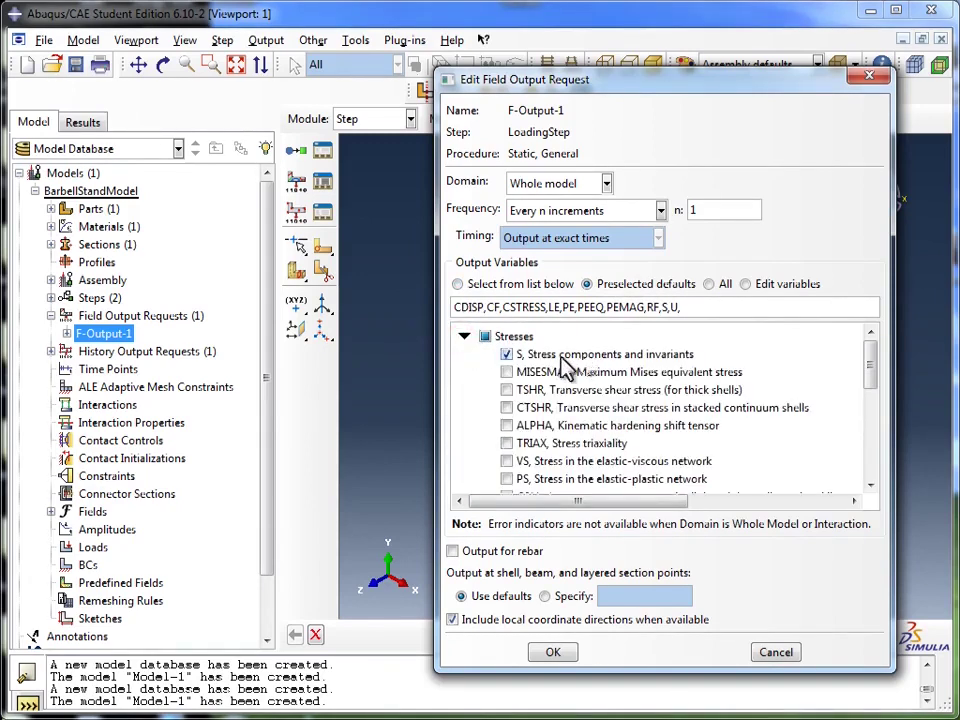
{"action": "scroll", "coordinate": [548, 390], "scroll_direction": "down", "scroll_amount": 1}
{"action": "scroll", "coordinate": [548, 390], "scroll_direction": "up", "scroll_amount": 1}
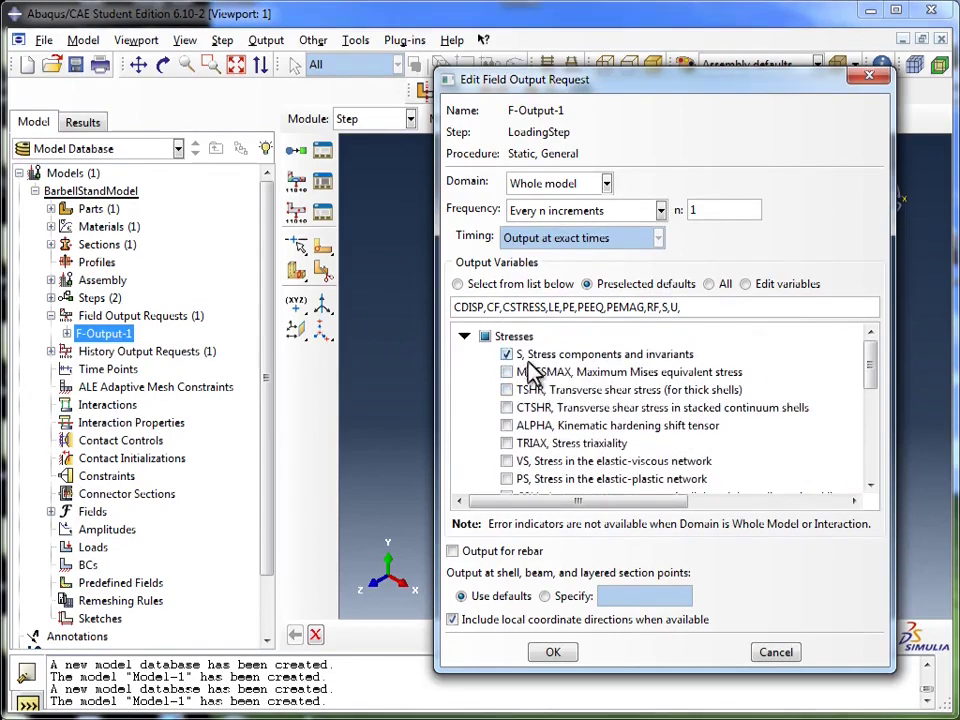
{"action": "left_click", "coordinate": [463, 337]}
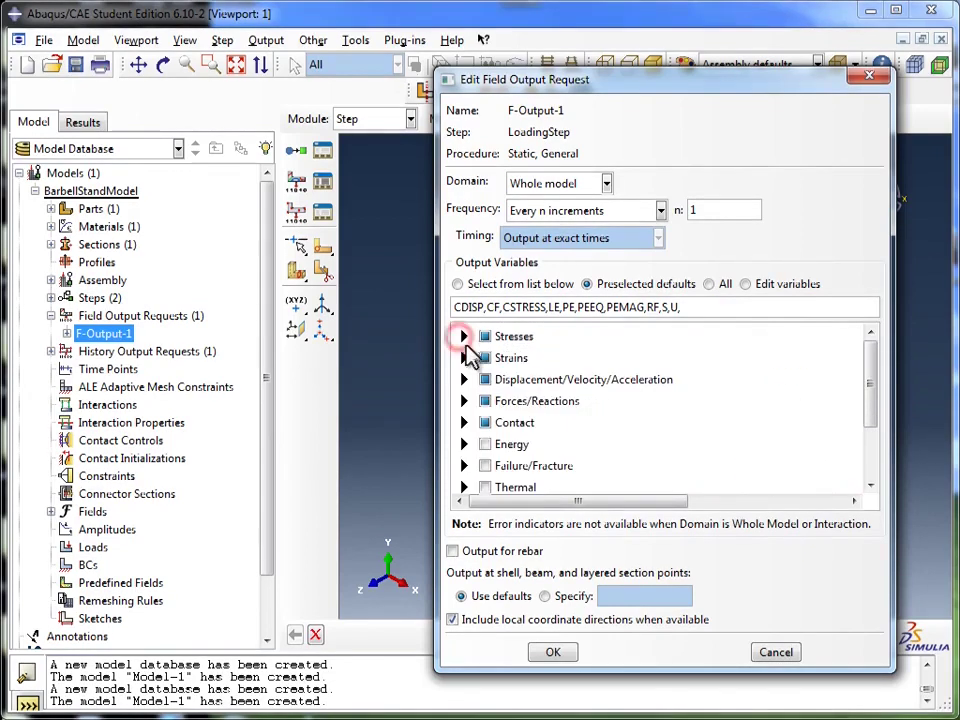
{"action": "left_click", "coordinate": [463, 380]}
{"action": "scroll", "coordinate": [530, 403], "scroll_direction": "down", "scroll_amount": 2}
{"action": "scroll", "coordinate": [560, 403], "scroll_direction": "up", "scroll_amount": 2}
{"action": "left_click", "coordinate": [464, 380]}
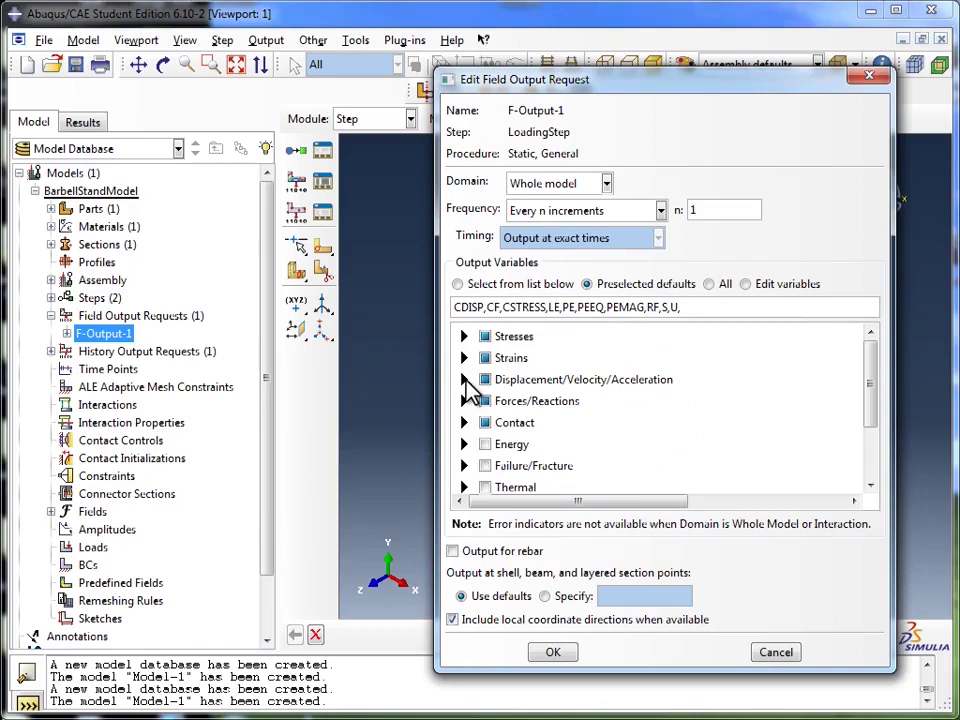
Step: Examine the output variables available under Porous media/Fluids in the field output request
{"action": "scroll", "coordinate": [467, 435], "scroll_direction": "down", "scroll_amount": 3}
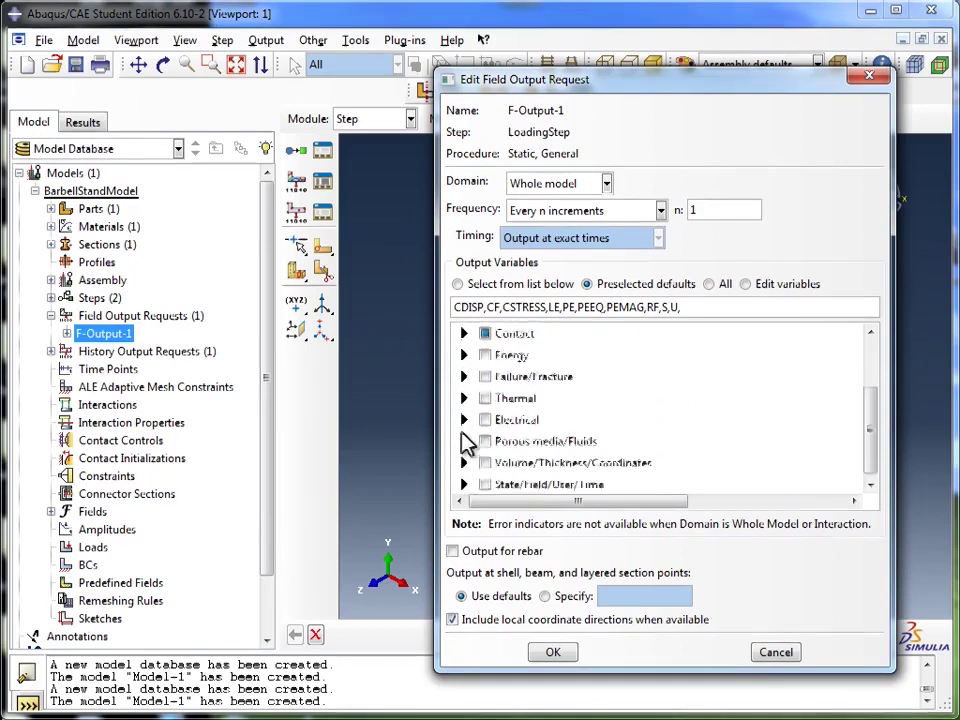
{"action": "left_click", "coordinate": [464, 438]}
{"action": "scroll", "coordinate": [472, 440], "scroll_direction": "down", "scroll_amount": 3}
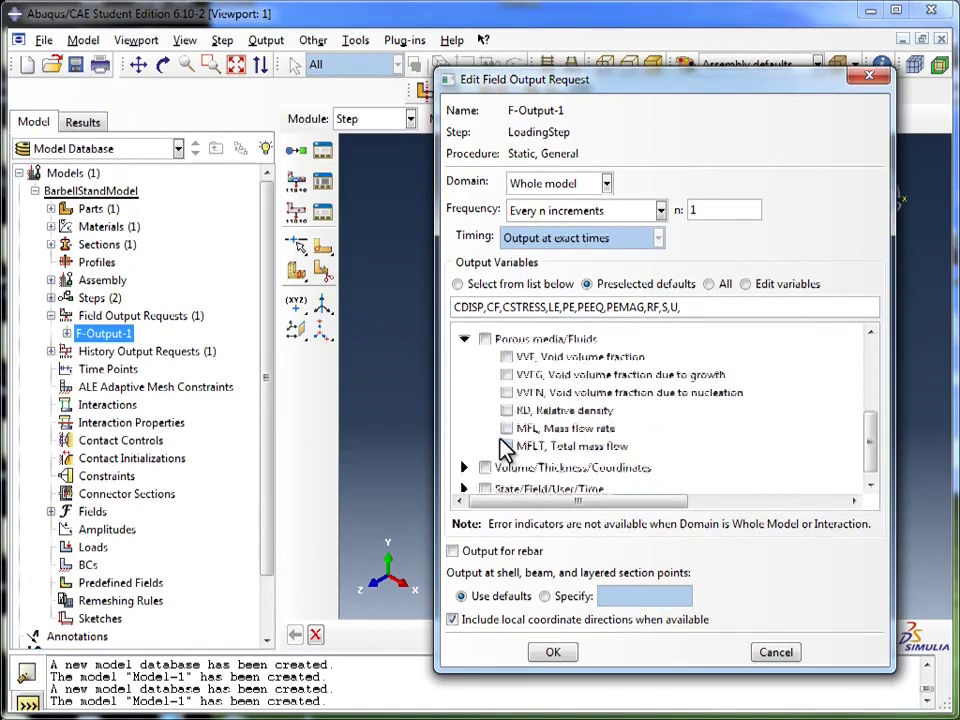
{"action": "scroll", "coordinate": [465, 430], "scroll_direction": "up", "scroll_amount": 1}
{"action": "left_click", "coordinate": [465, 388]}
{"action": "scroll", "coordinate": [467, 392], "scroll_direction": "up", "scroll_amount": 3}
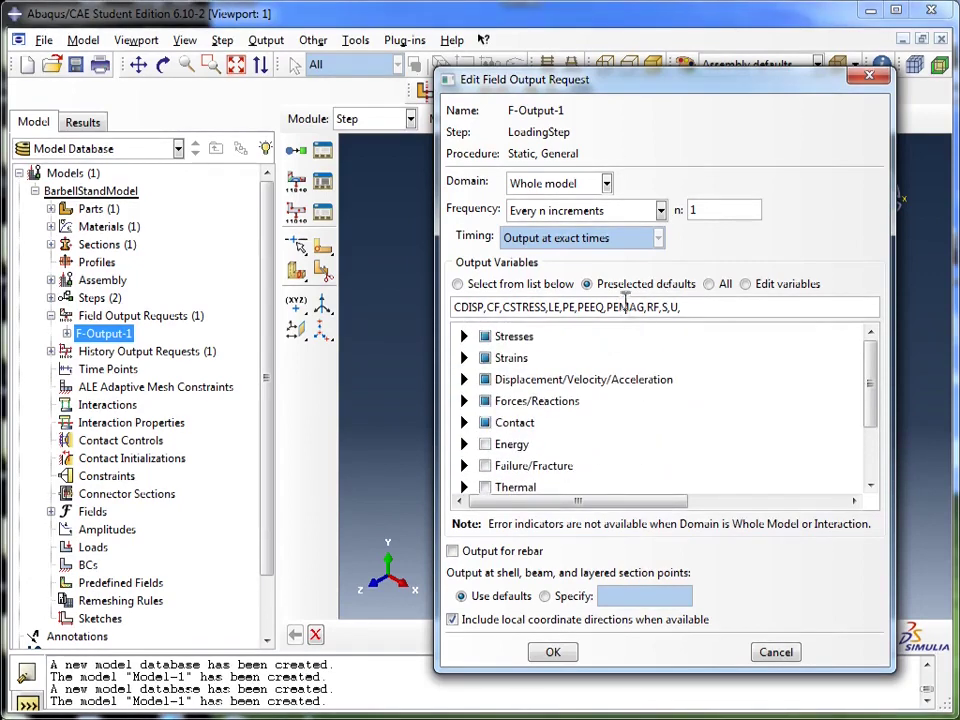
Step: Review the domain and frequency options of F-Output-1, then accept the request with its preselected defaults
{"action": "left_click", "coordinate": [606, 184]}
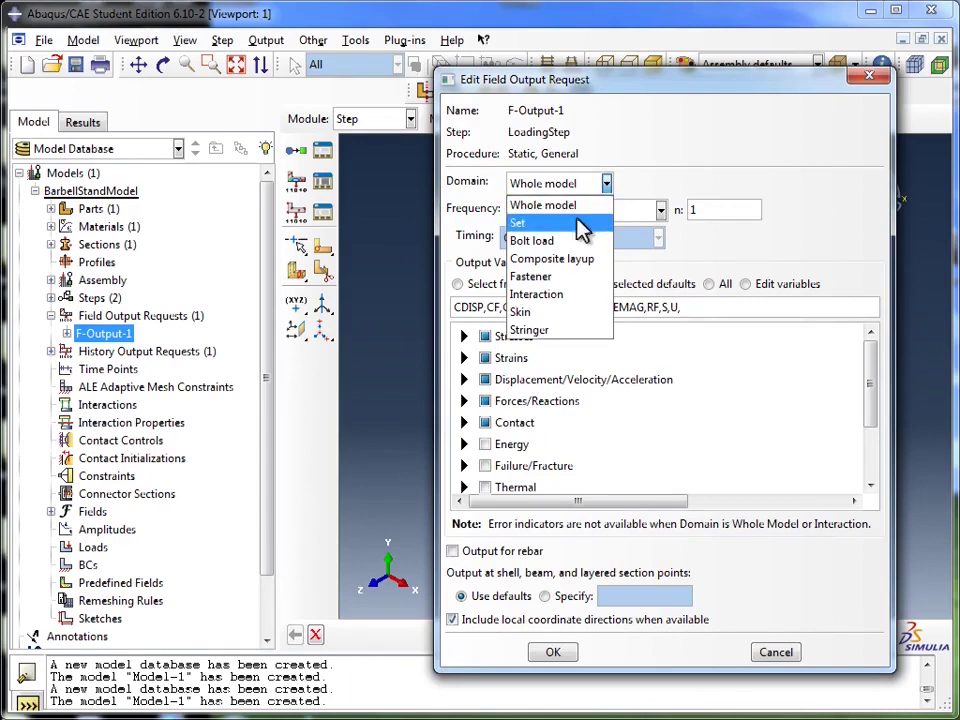
{"action": "left_click", "coordinate": [604, 184]}
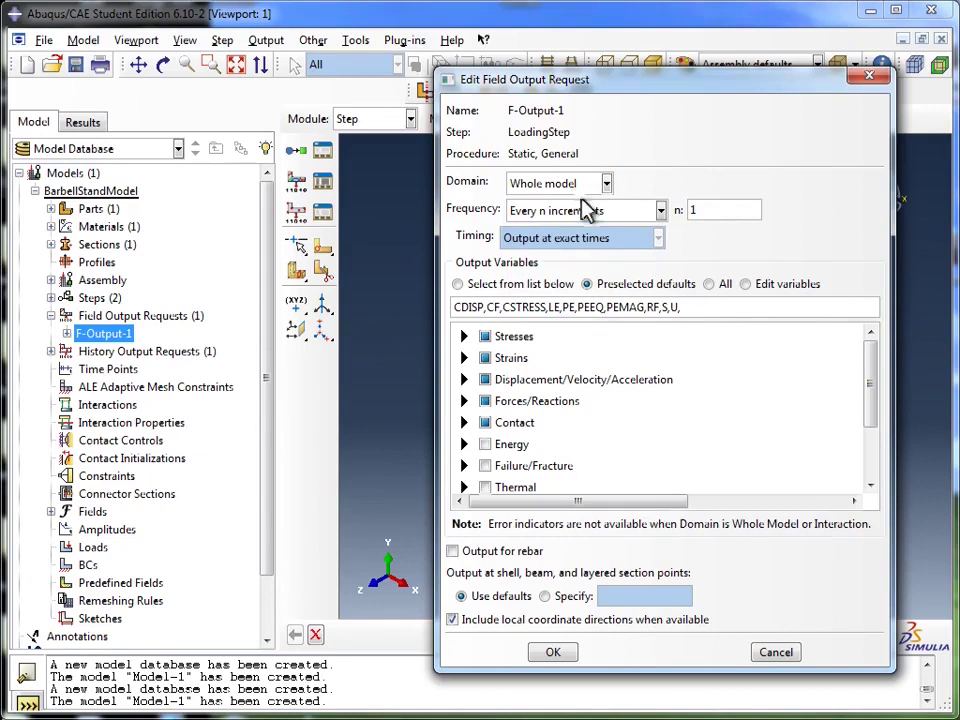
{"action": "left_click", "coordinate": [592, 208]}
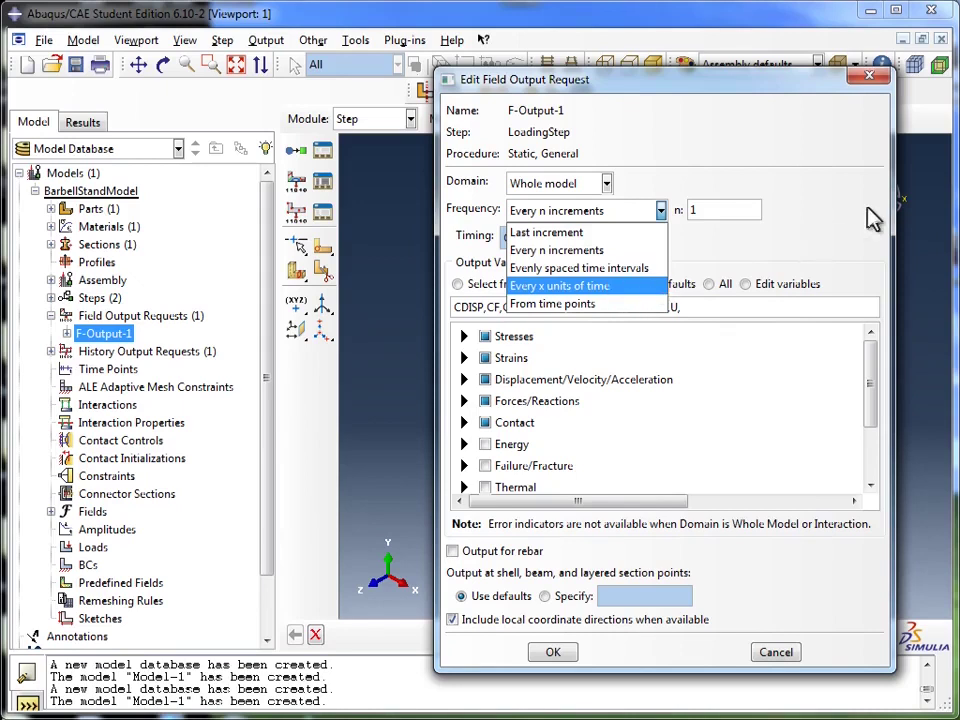
{"action": "left_click", "coordinate": [893, 205]}
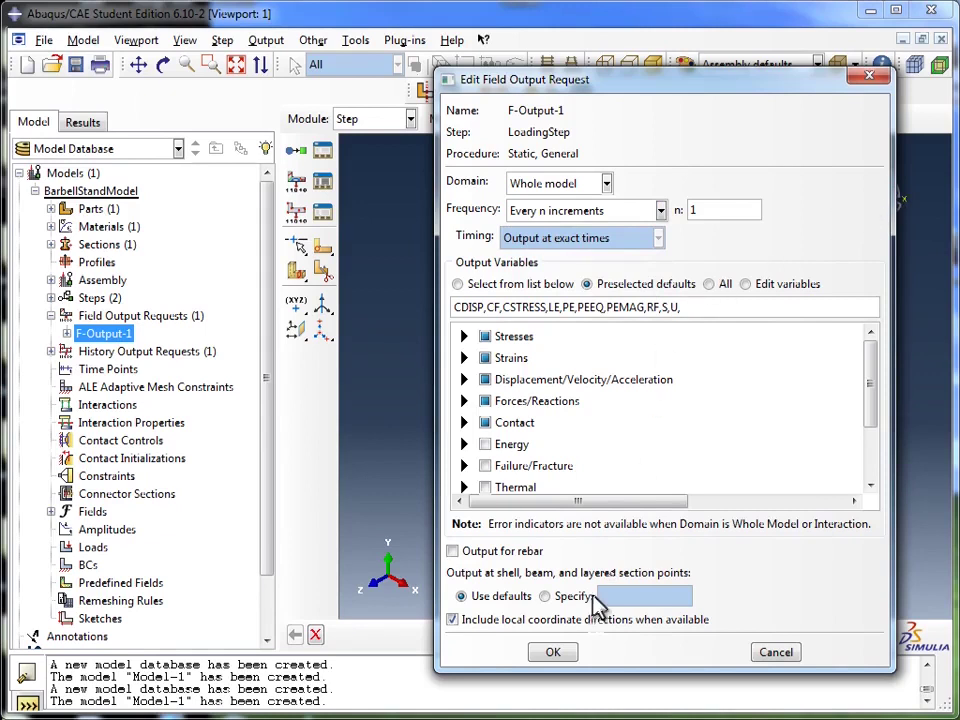
{"action": "left_click", "coordinate": [571, 657]}
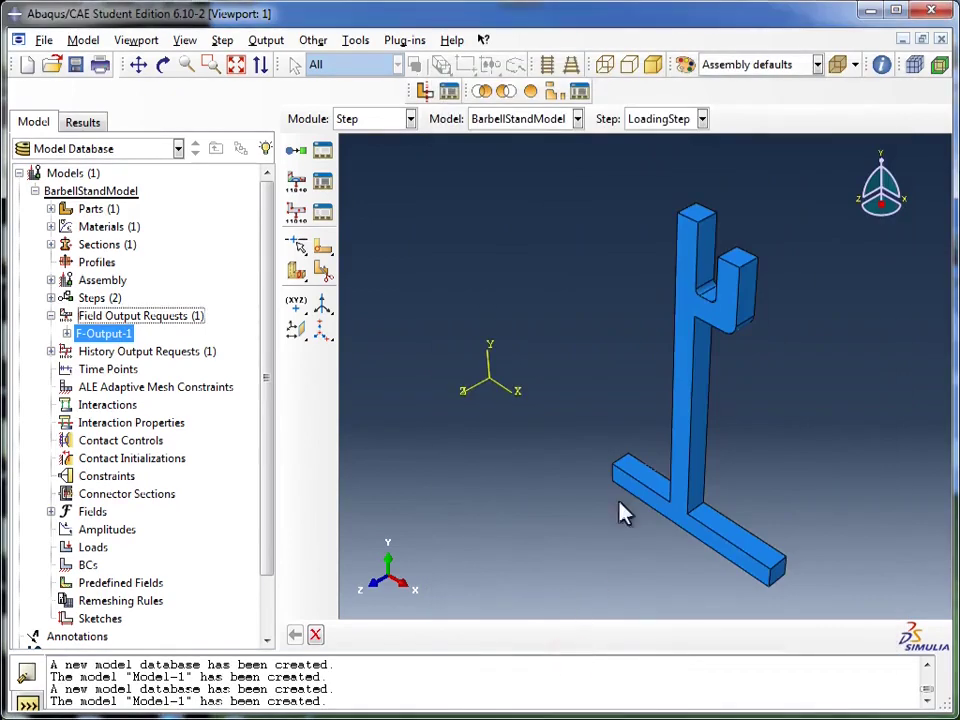
Step: Expand the history output requests and open H-Output-1 for editing, with its dialog fully in view
{"action": "left_click", "coordinate": [51, 351]}
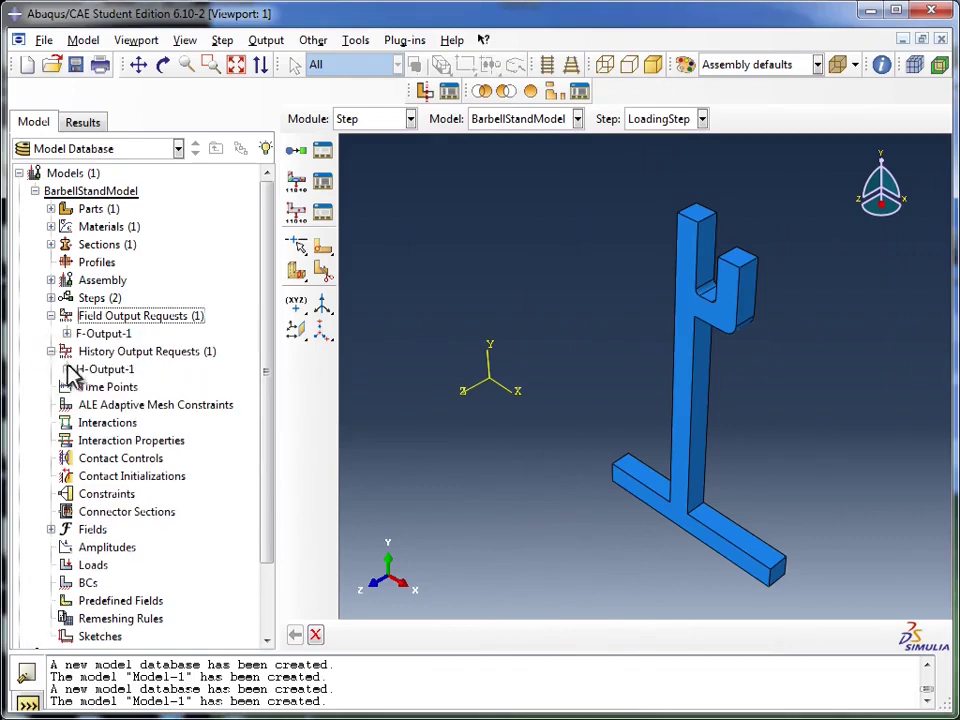
{"action": "left_click", "coordinate": [105, 370]}
{"action": "double_click", "coordinate": [107, 377]}
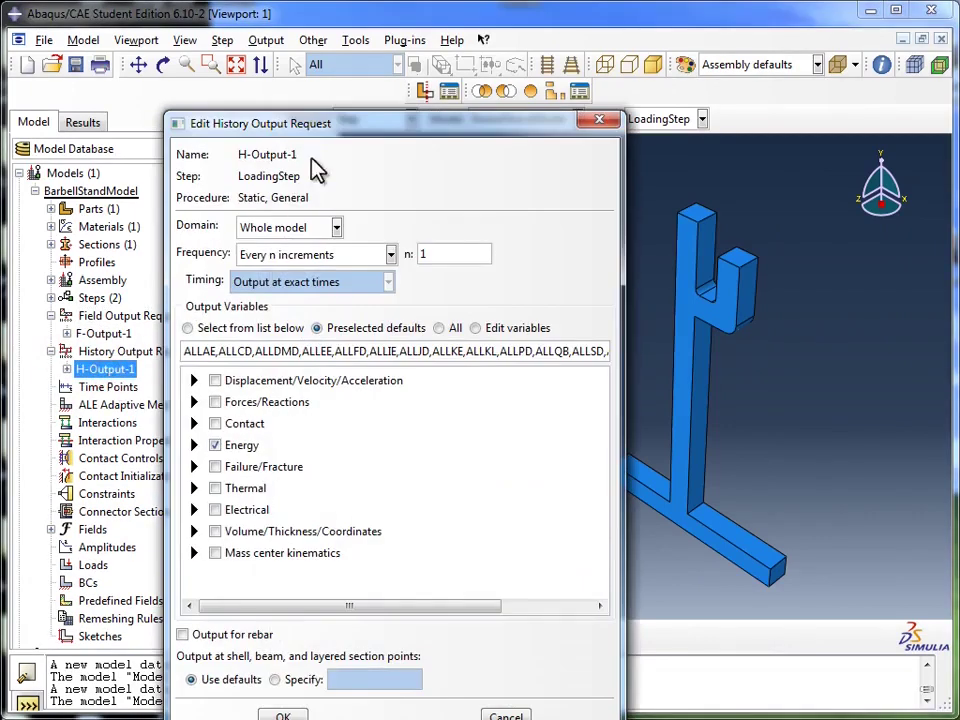
{"action": "left_click_drag", "start_coordinate": [336, 135], "coordinate": [512, 110]}
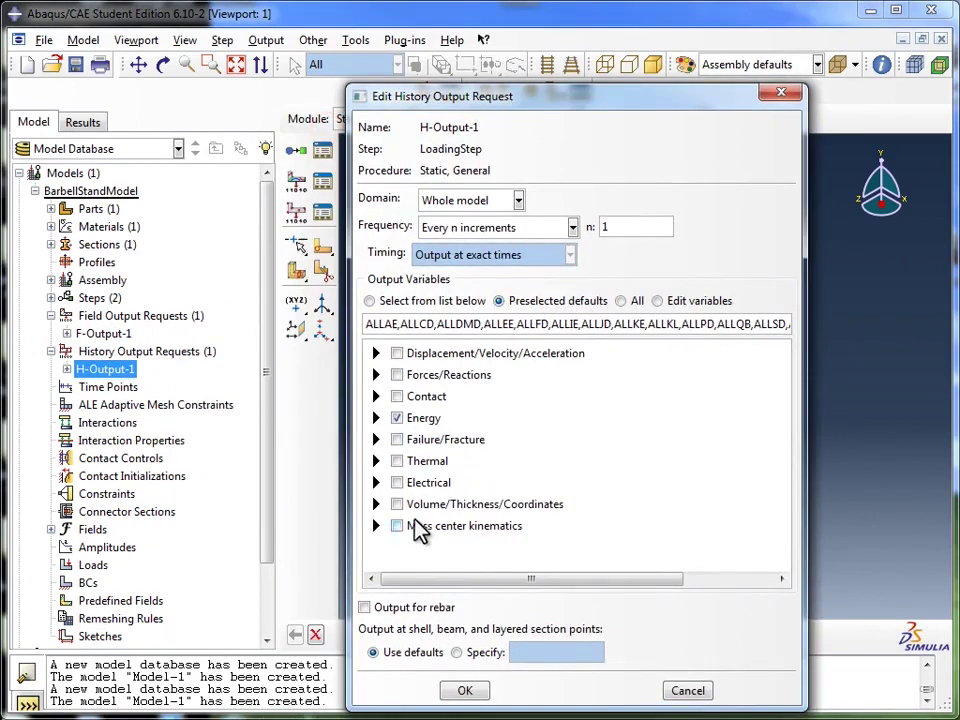
Step: Review the domain and frequency options offered for the history output request H-Output-1
{"action": "left_click", "coordinate": [518, 200]}
{"action": "left_click", "coordinate": [519, 201]}
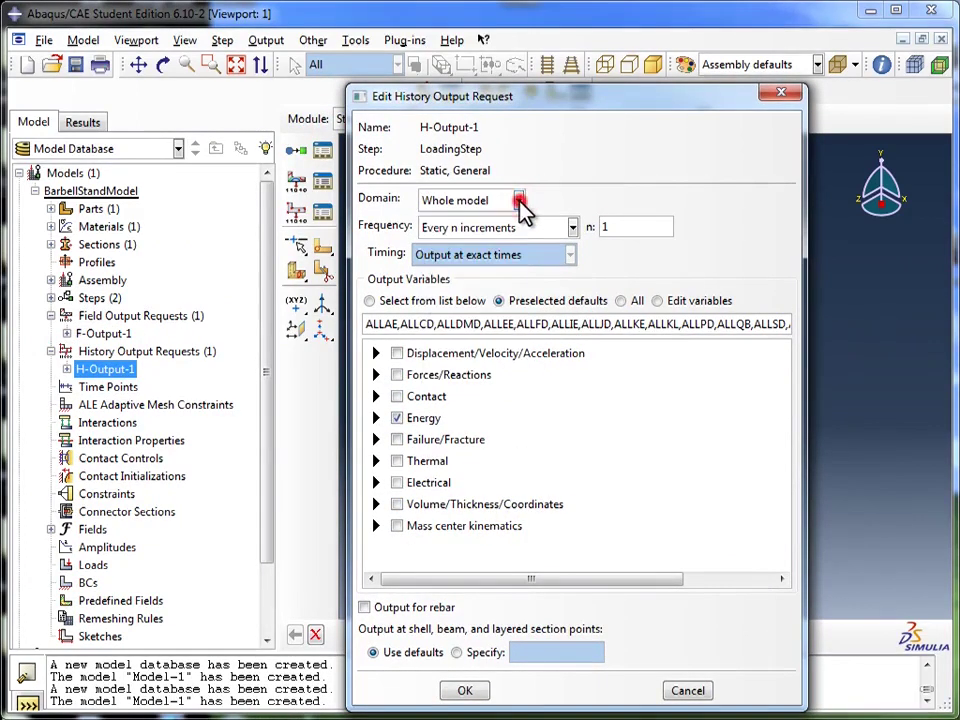
{"action": "left_click", "coordinate": [569, 228]}
{"action": "left_click", "coordinate": [569, 228]}
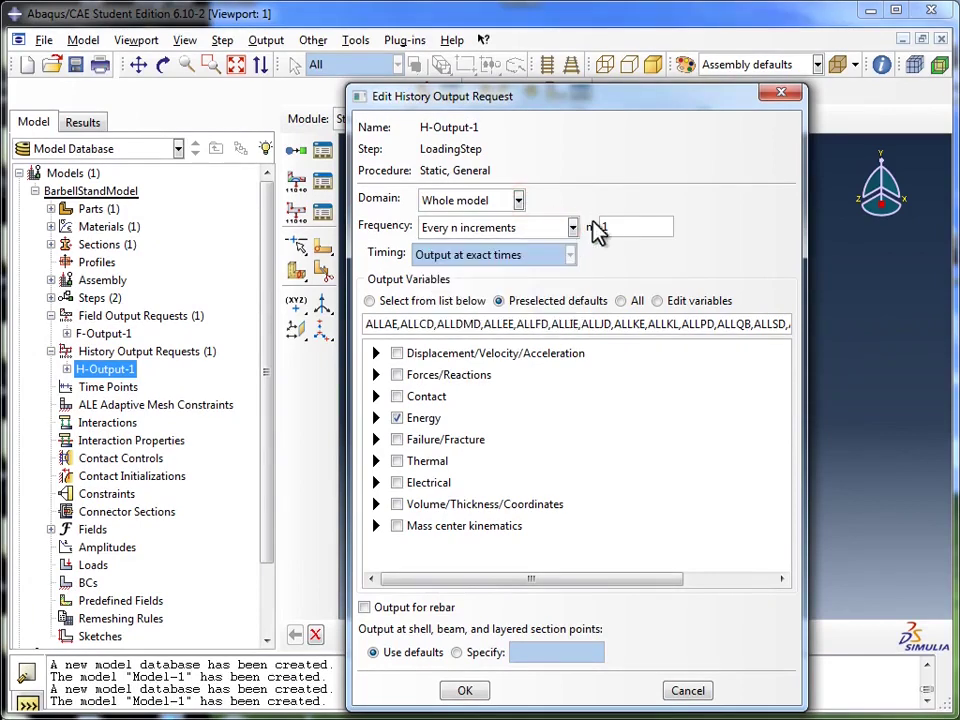